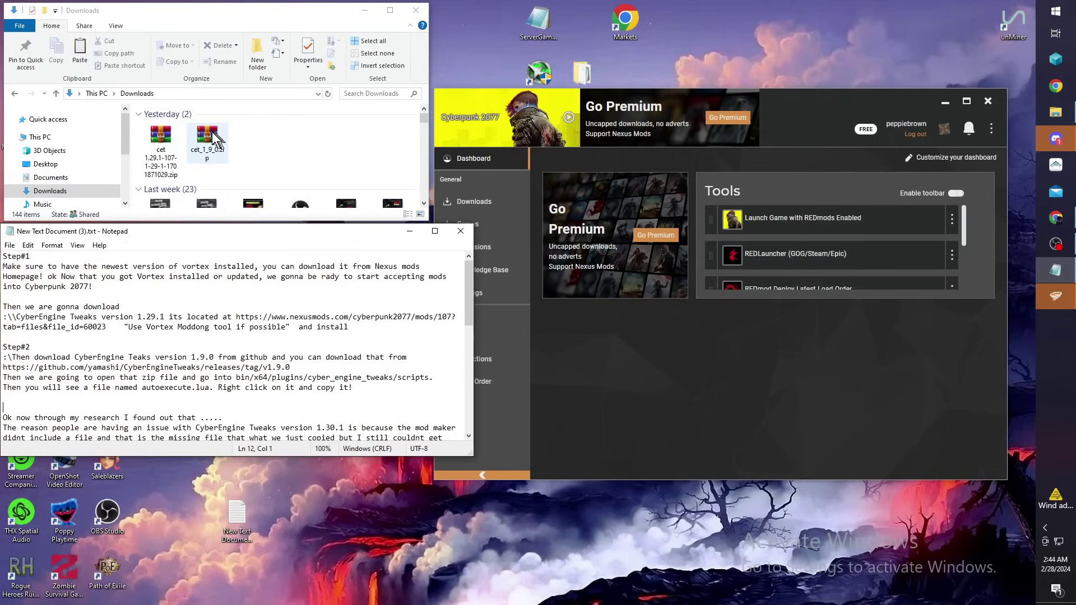
Browse cet_1_9_0.zip down to bin\x64\plugins\cyber_engine_tweaks\scripts to view autoexec.lua, and close the archive
double_click(207, 136)
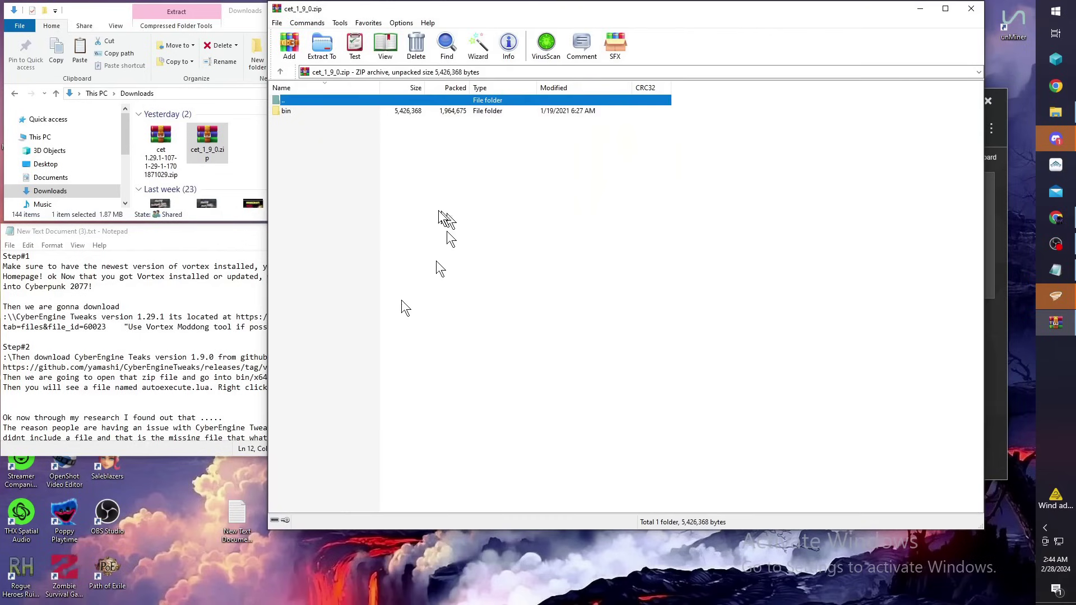
double_click(283, 112)
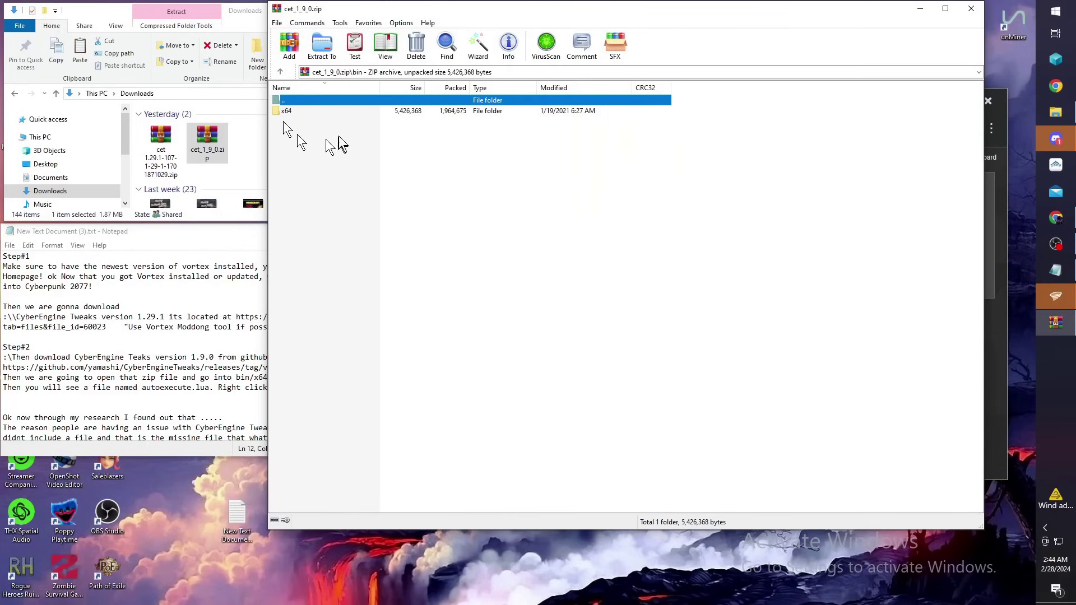
double_click(287, 112)
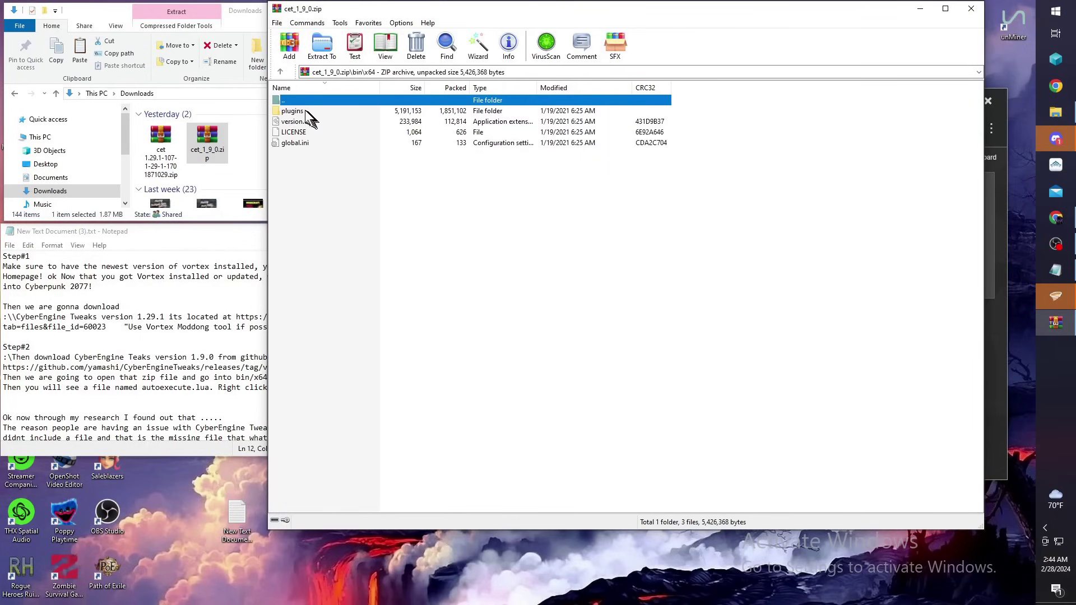
double_click(305, 110)
left_click(299, 111)
double_click(299, 110)
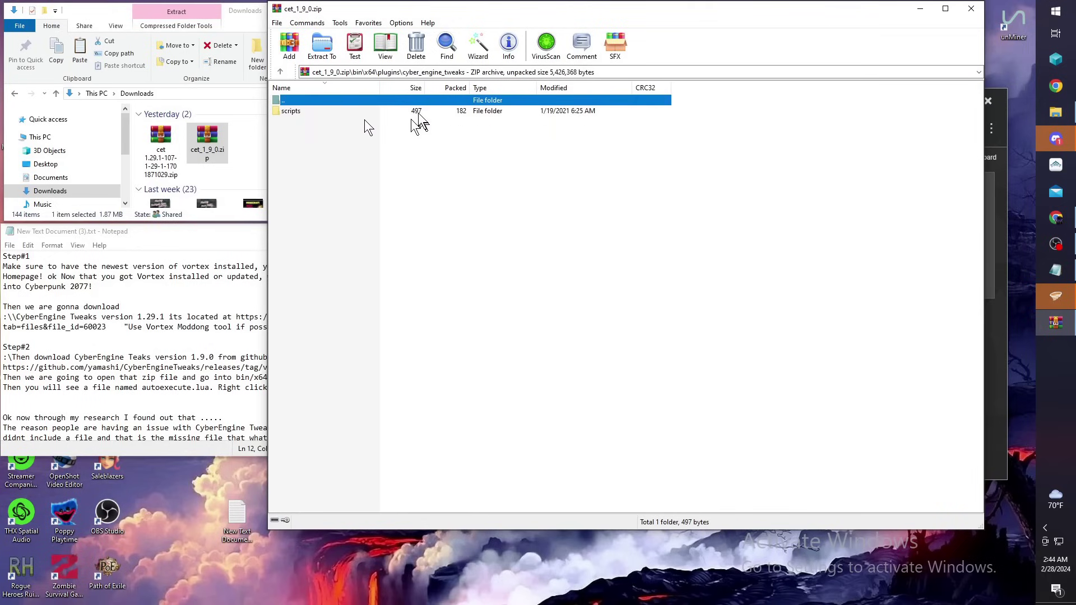
double_click(294, 112)
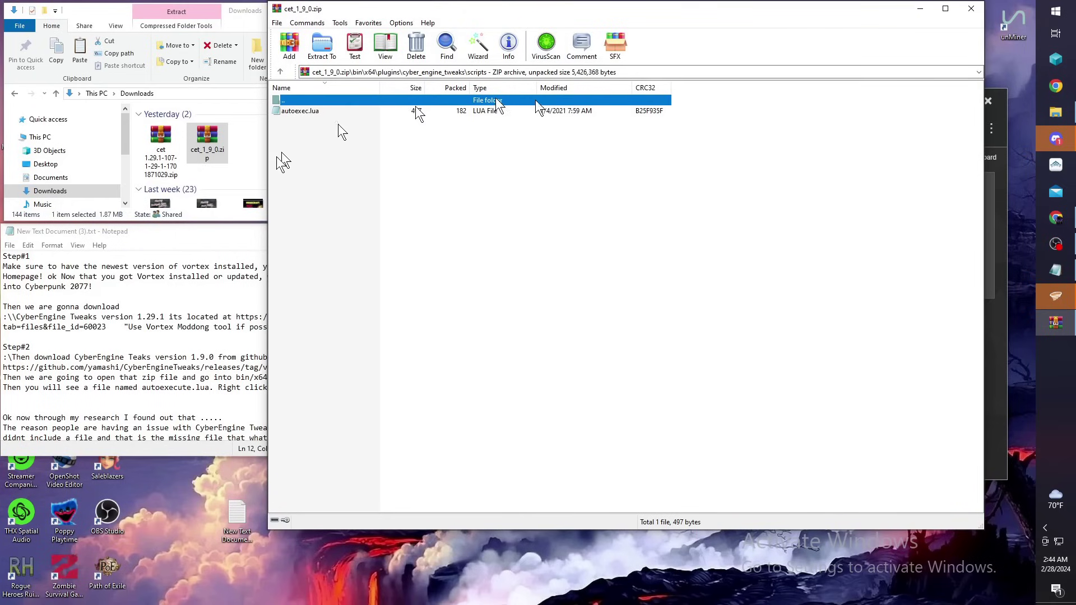
left_click(969, 8)
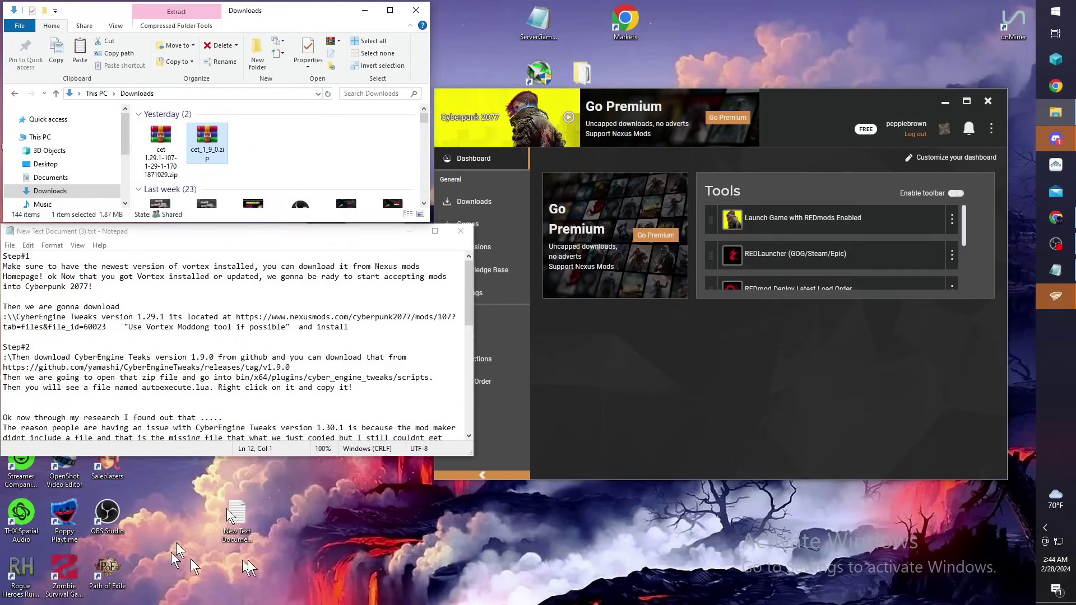
Move the notes window aside to check autoexec.lua on the desktop, and put it back to read the remaining instructions
mouse_move(307, 231)
left_mouse_down()
mouse_move(311, 182)
mouse_move(307, 230)
left_mouse_up()
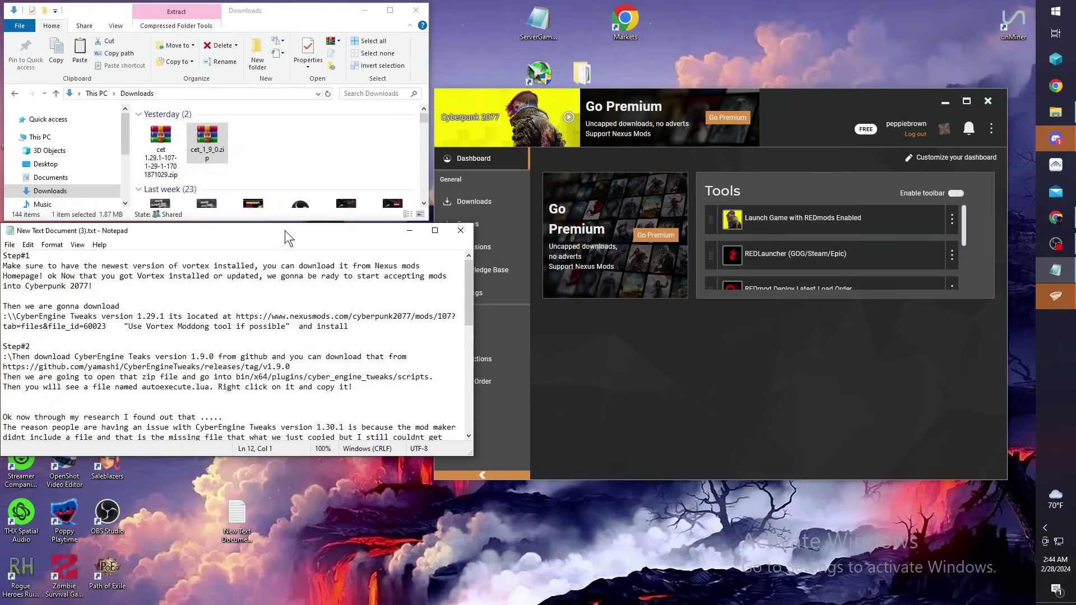
left_click_drag(198, 228, 536, 369)
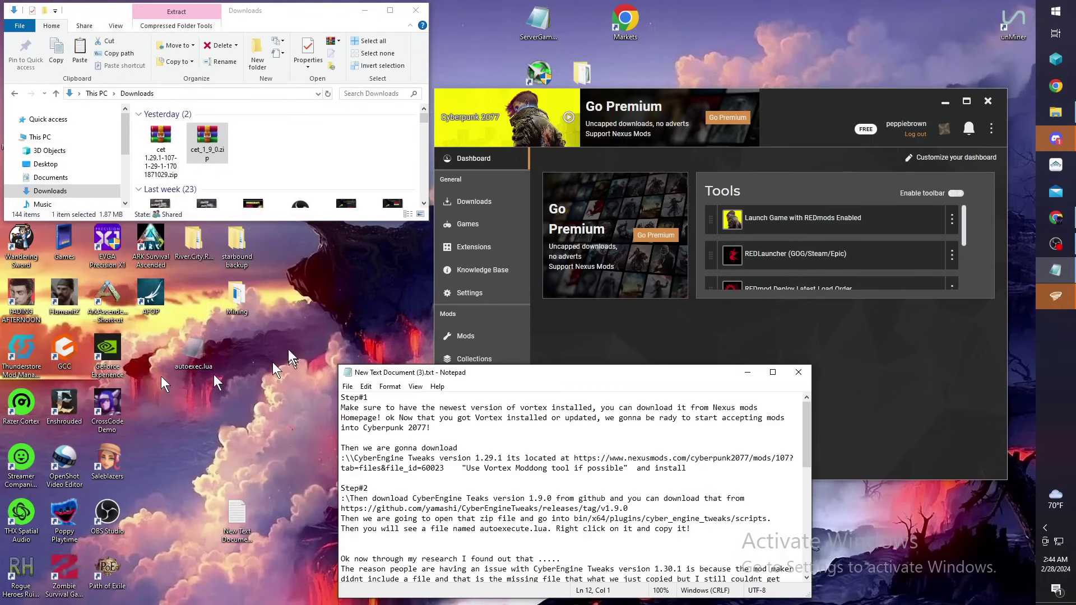
left_click(221, 416)
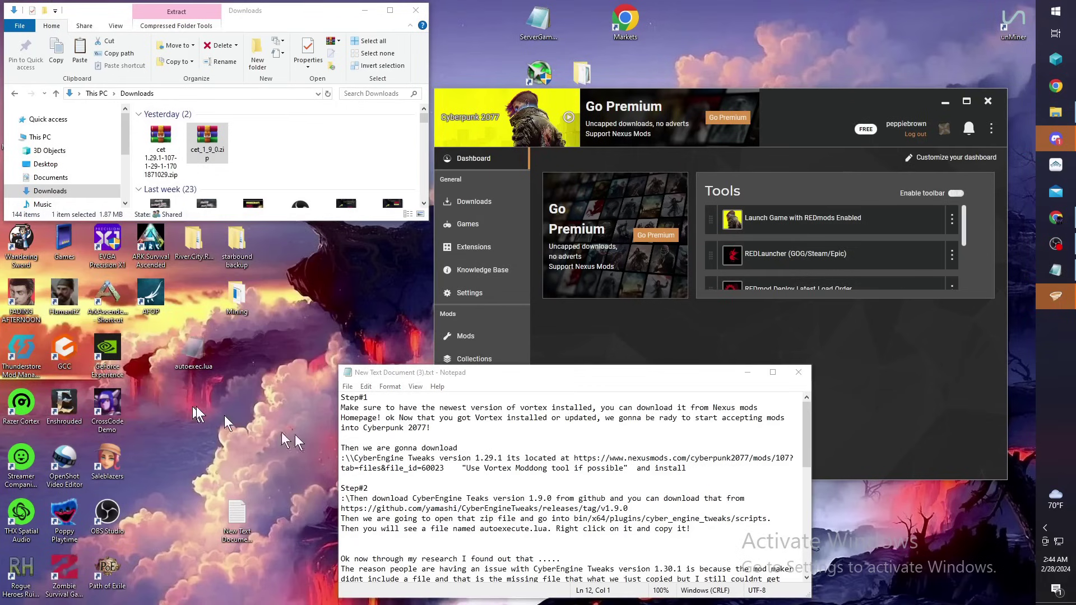
left_click_drag(564, 371, 266, 235)
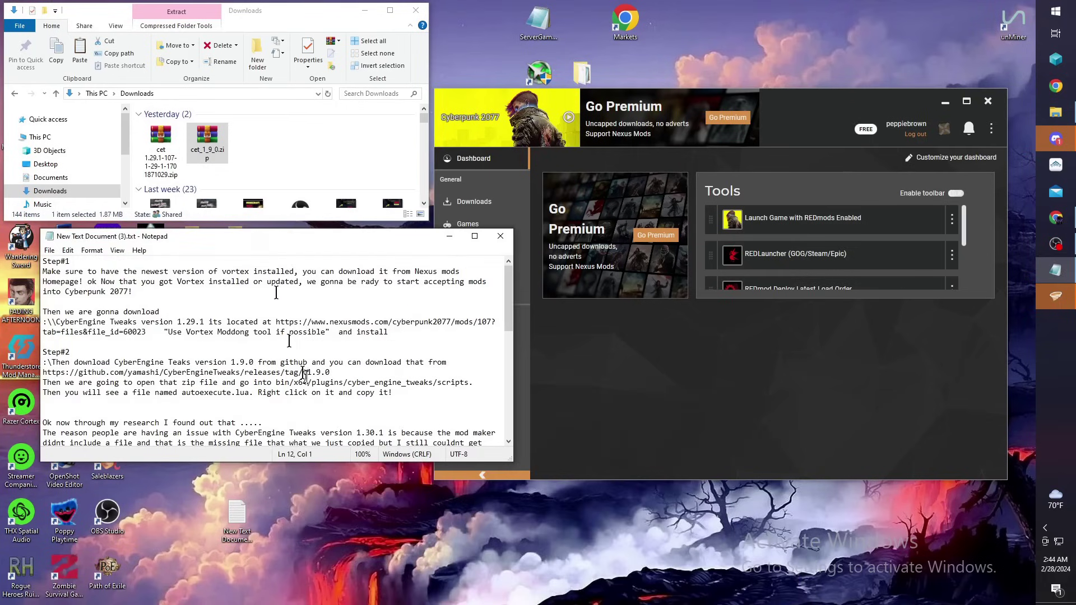
scroll(261, 375, "down", 1)
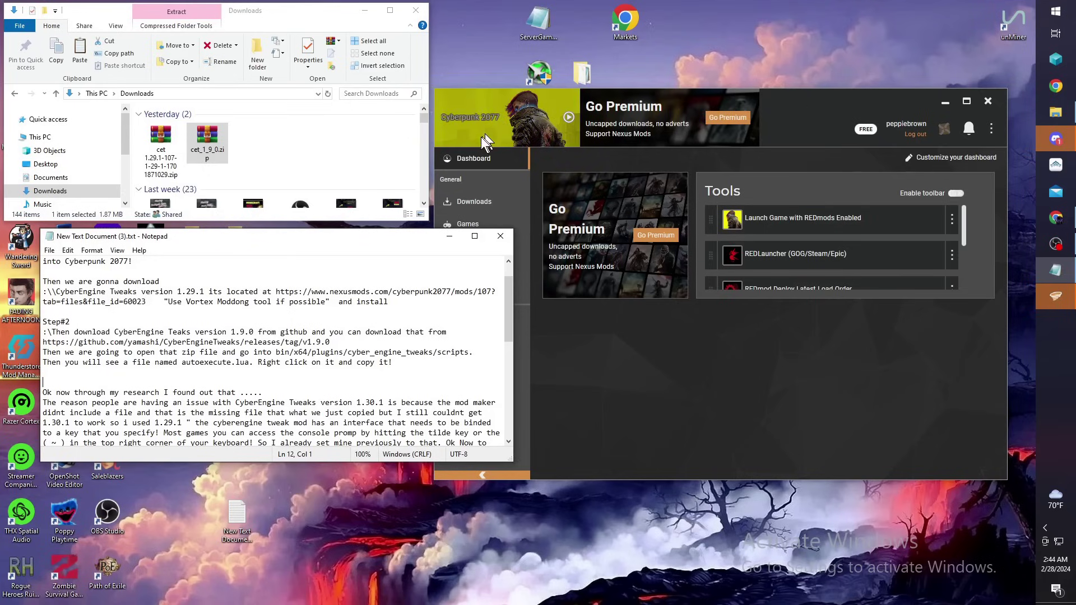
In Vortex, try to install the mod from cet 1.29.1-107-1-29-1-1701871029.zip, and cancel at the install options
left_click(786, 112)
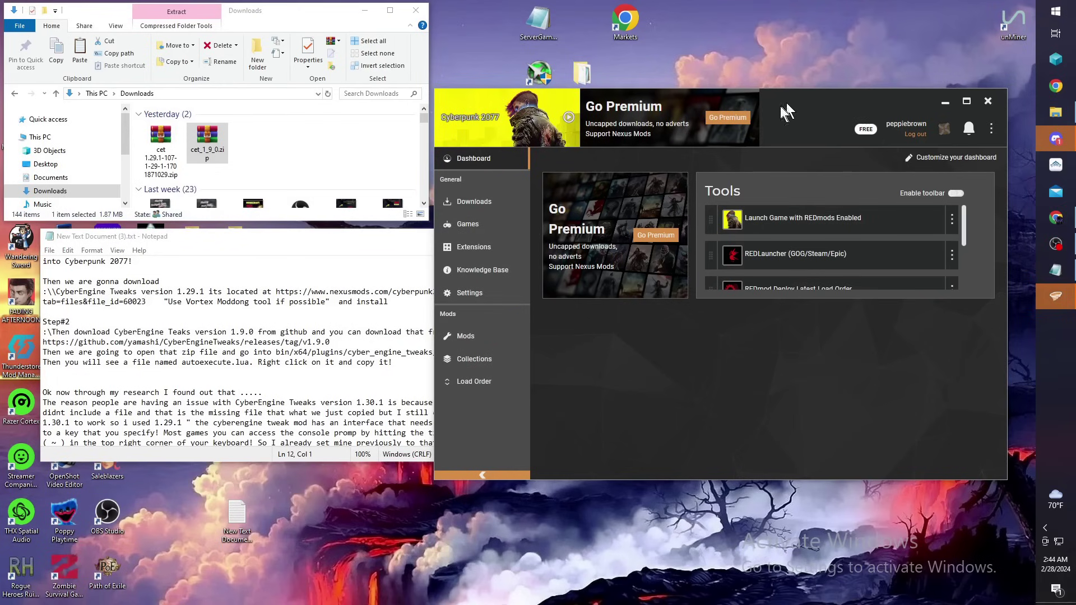
left_click(480, 340)
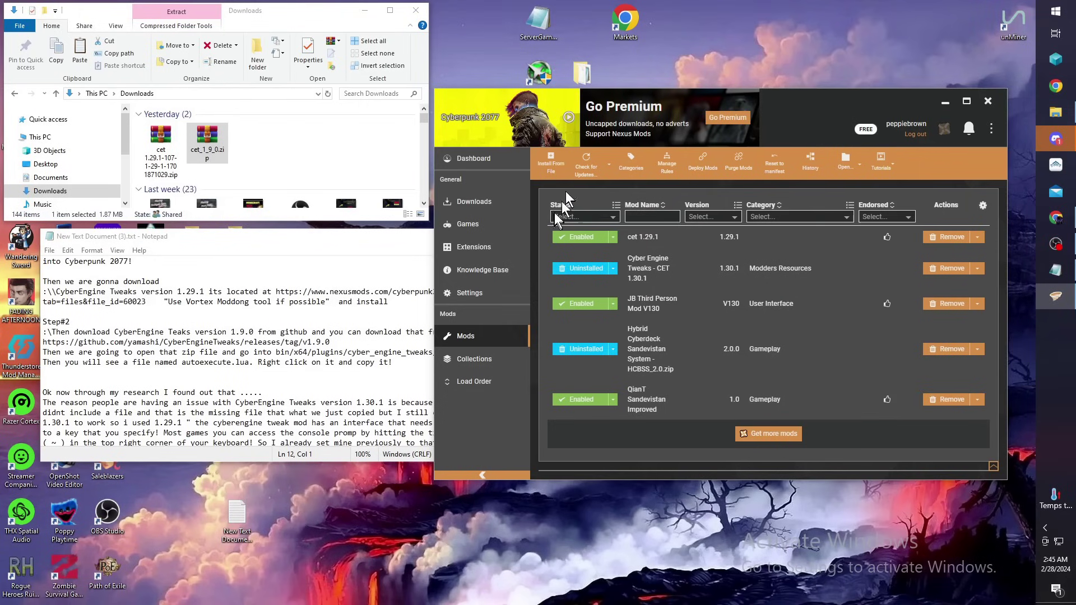
left_click(552, 162)
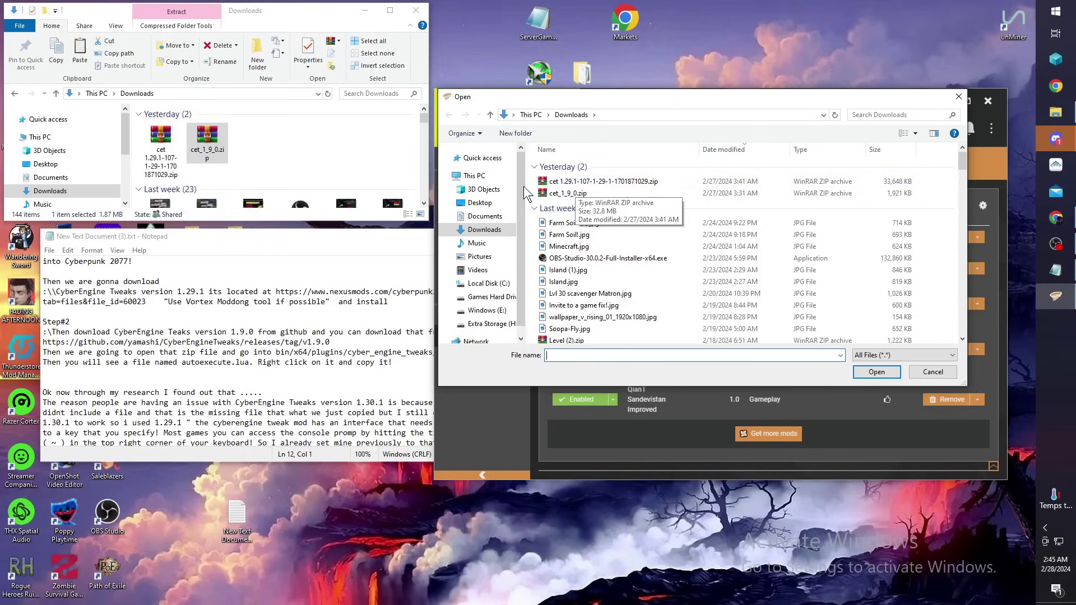
double_click(557, 181)
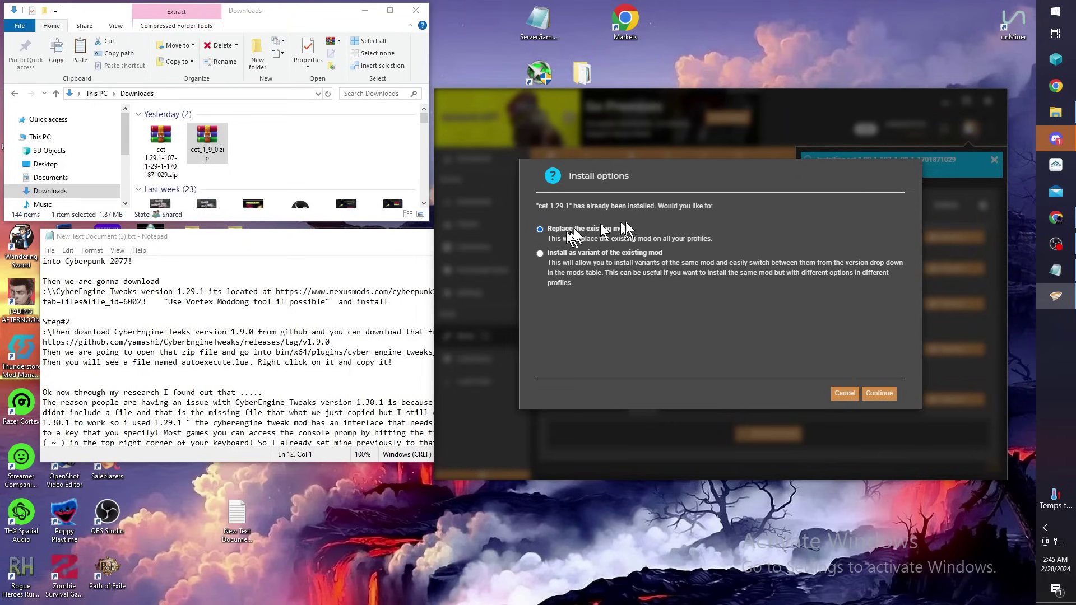
left_click(845, 393)
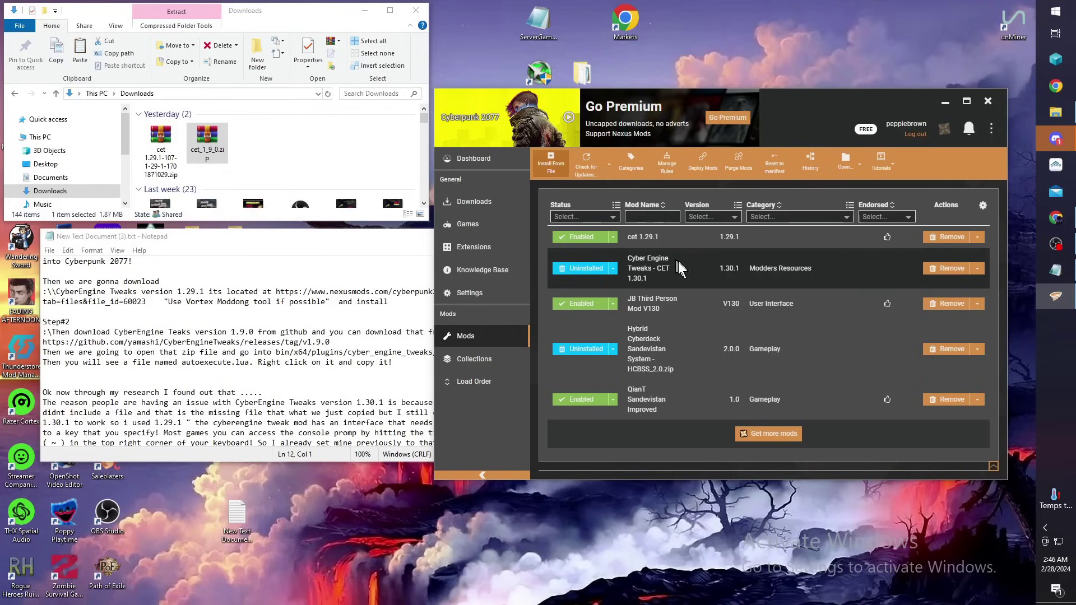
Open the game folder of the managed game Cyberpunk 2077
left_click(484, 223)
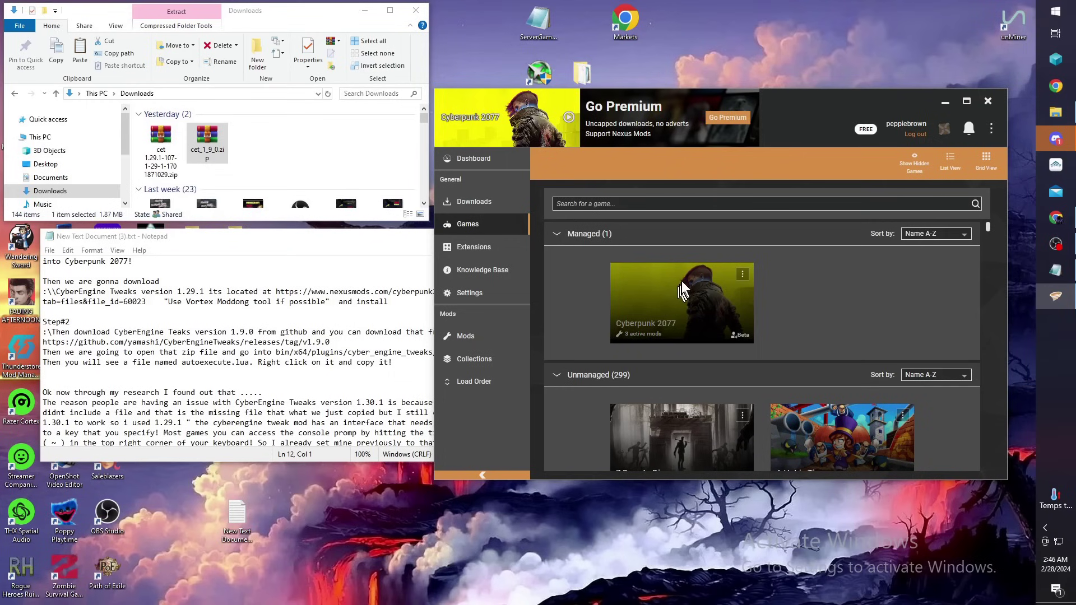
left_click(743, 273)
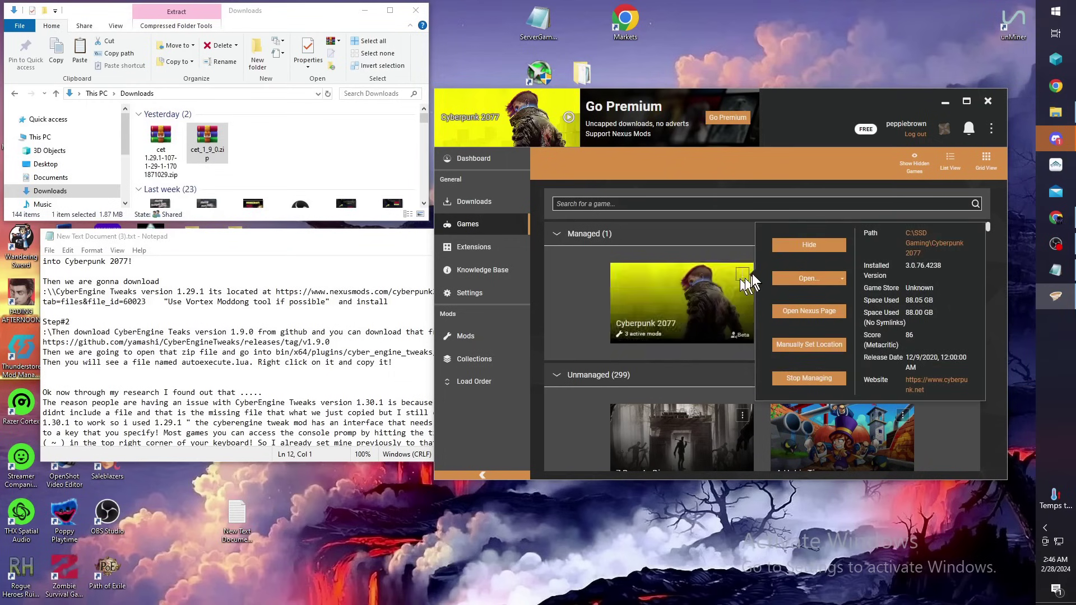
left_click(833, 275)
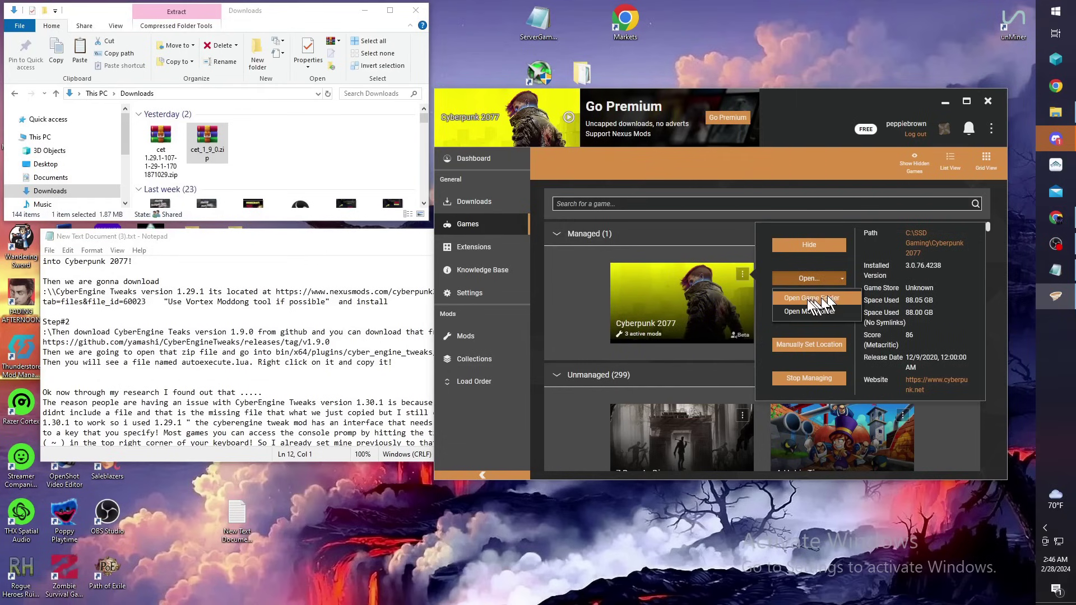
left_click(818, 298)
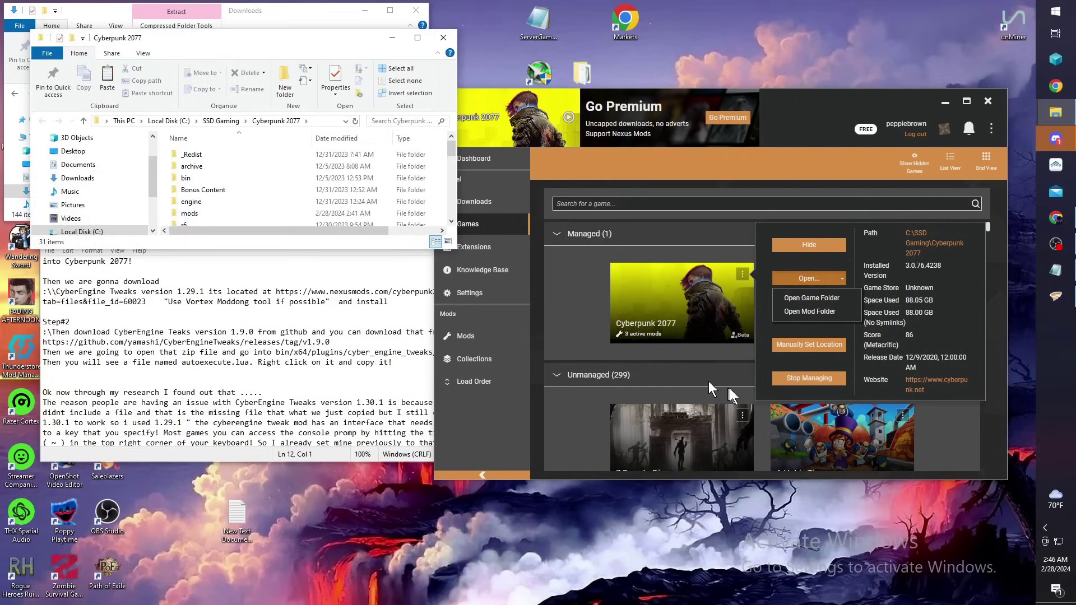
Browse the game folder to bin\x64\plugins\cyber_engine_tweaks\scripts to check for autoexec.lua, and close the folder window
double_click(180, 178)
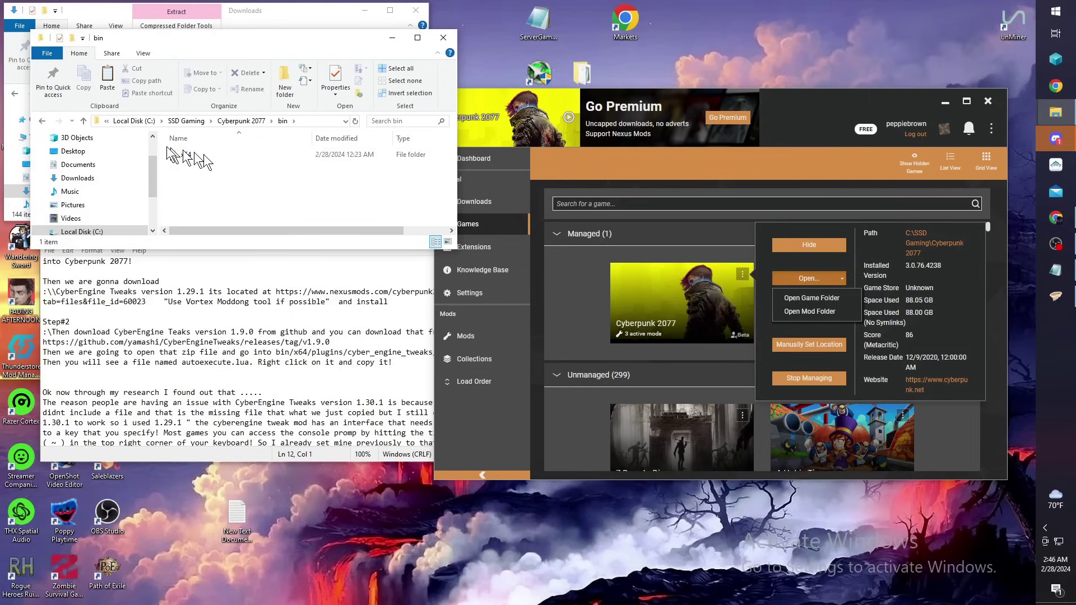
double_click(180, 155)
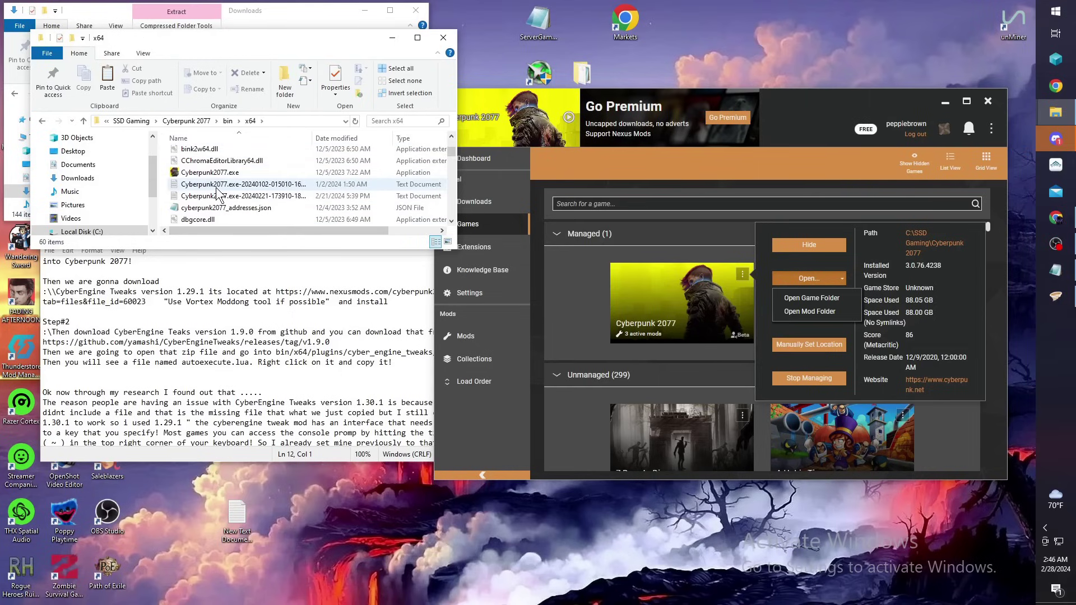
double_click(176, 177)
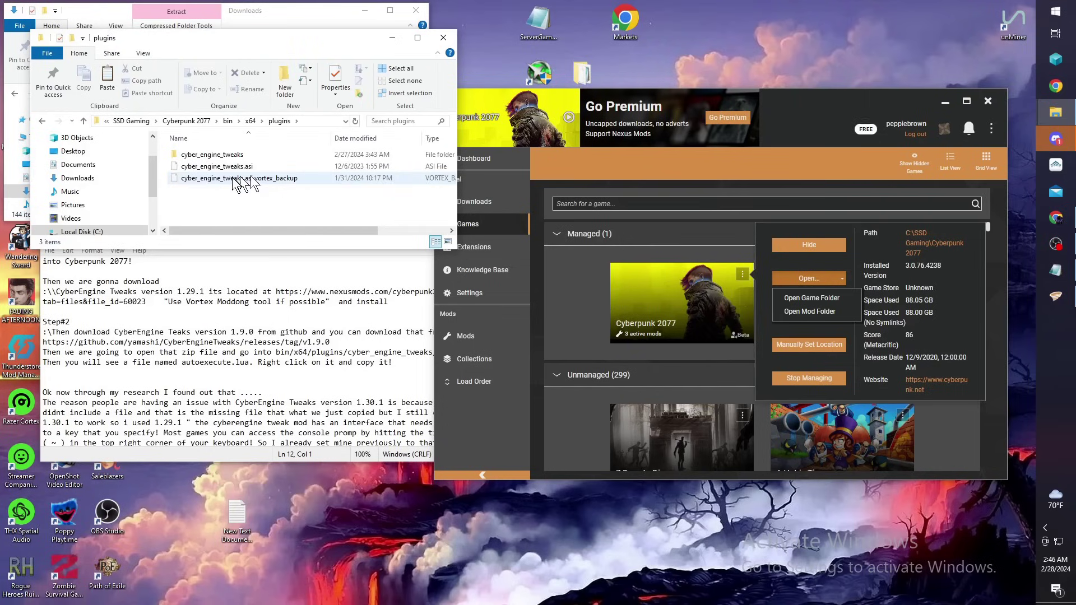
double_click(181, 157)
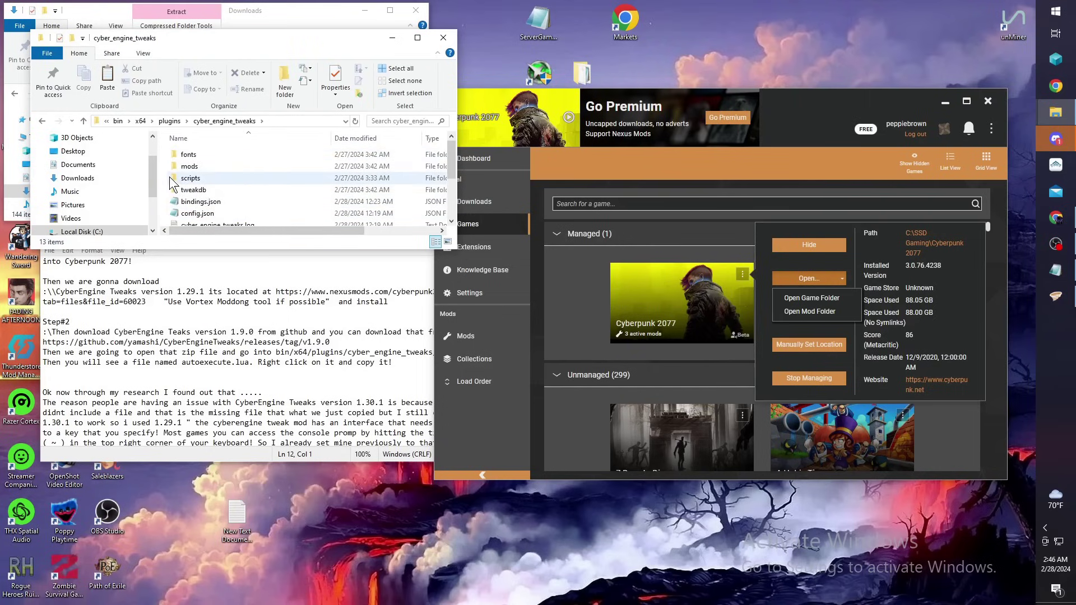
left_click(176, 178)
double_click(176, 178)
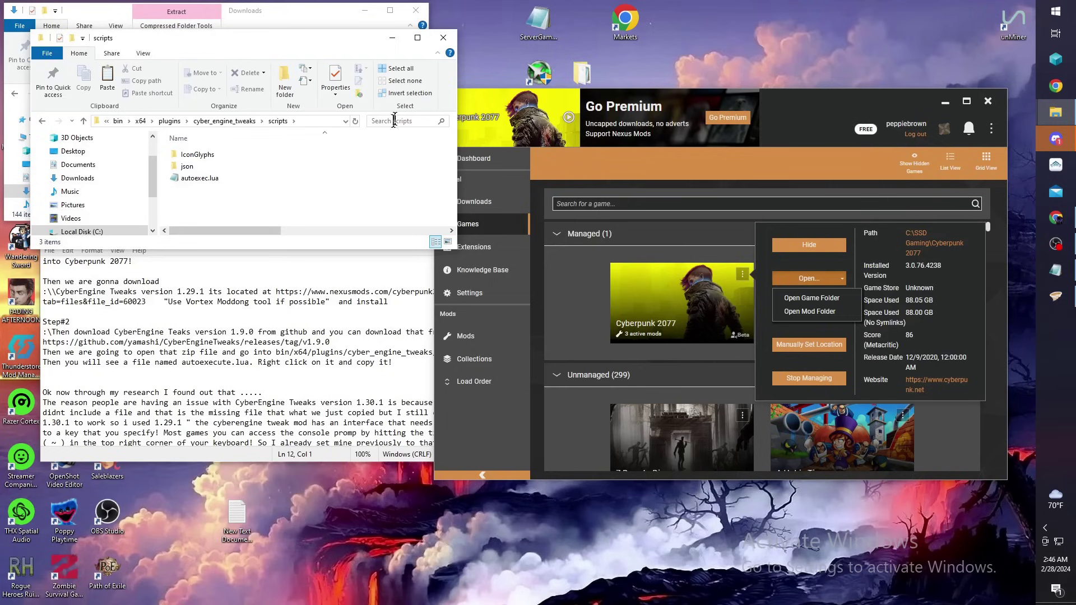
left_click(442, 35)
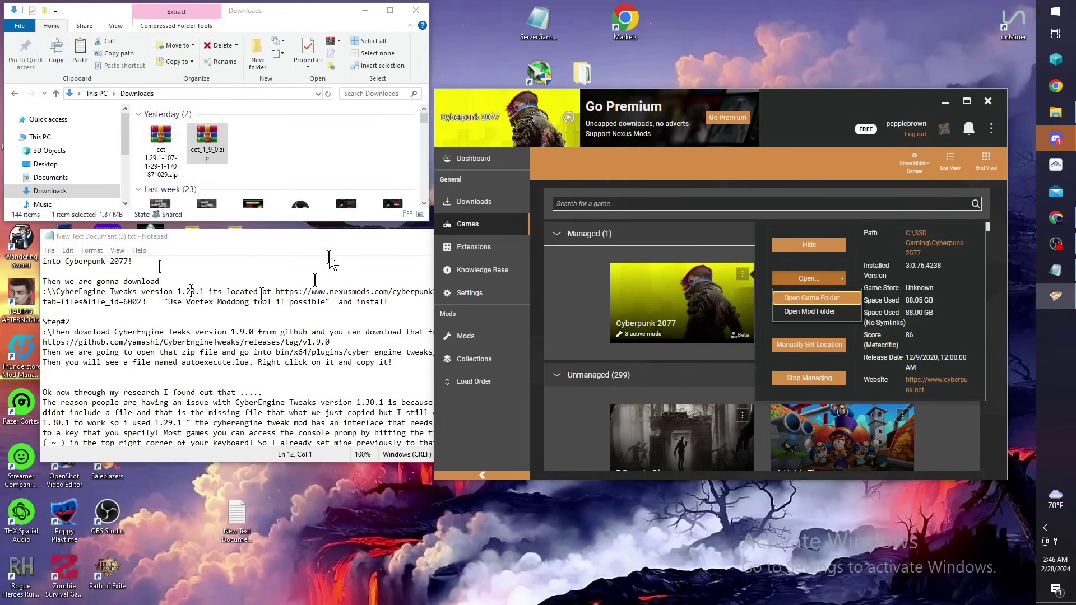
Close the Downloads window and Vortex, keeping the notes open
left_click(415, 11)
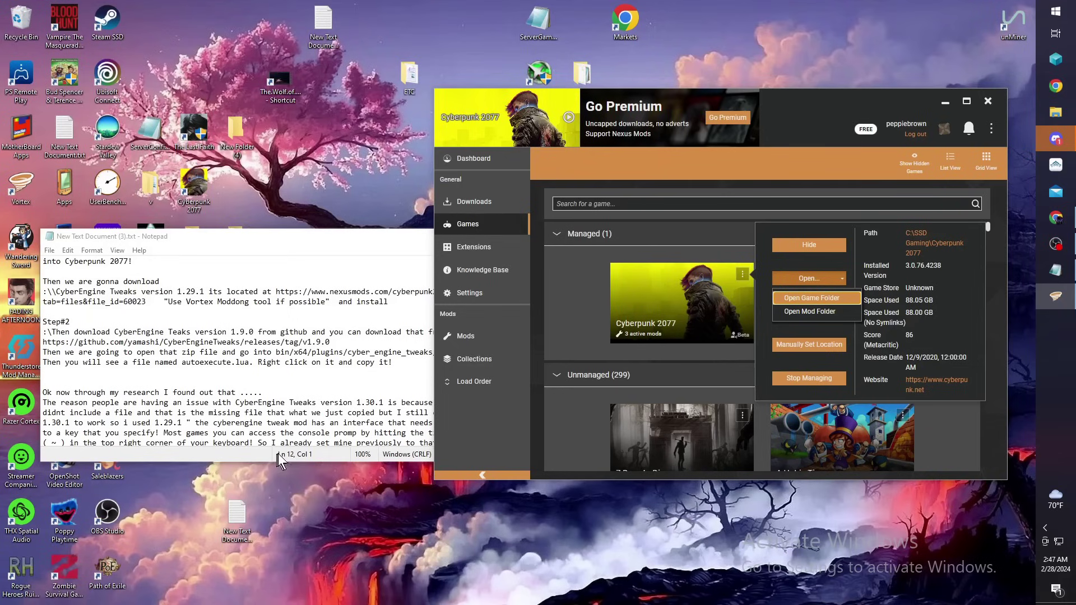
left_click(324, 237)
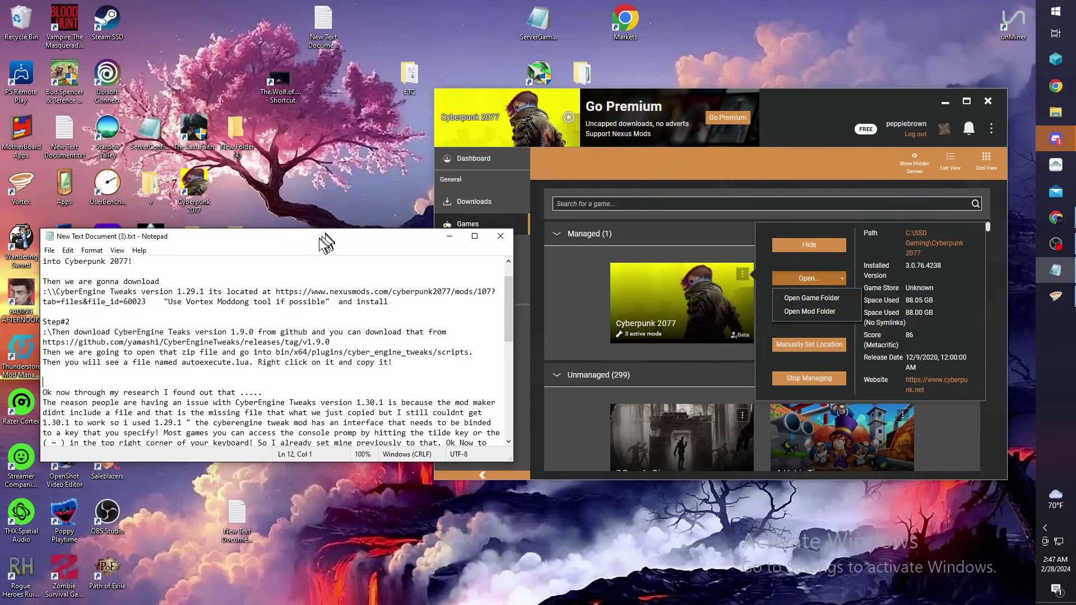
left_click_drag(291, 234, 251, 200)
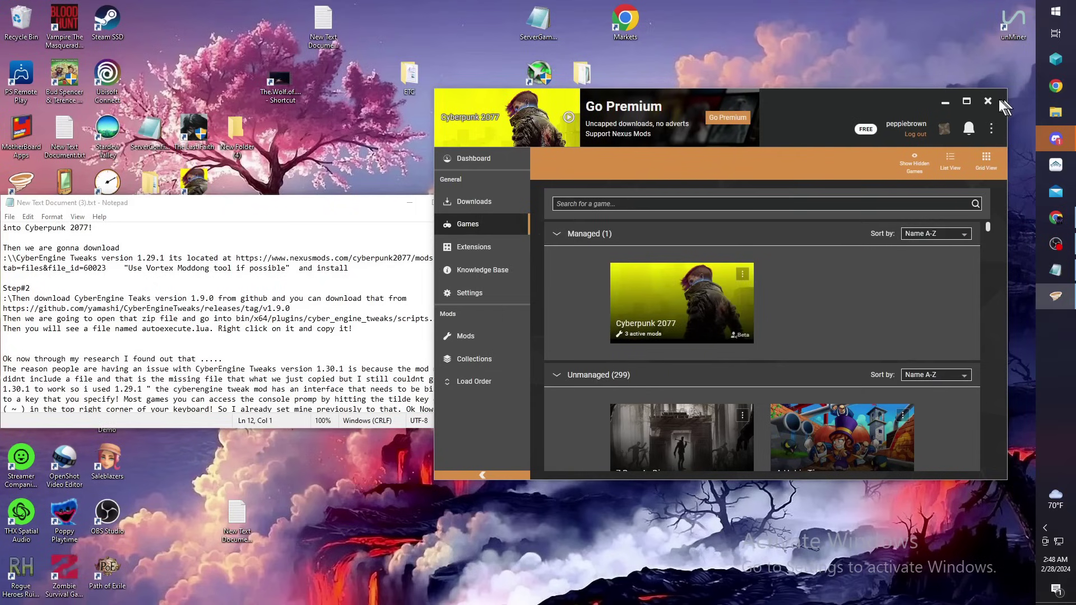
left_click(988, 101)
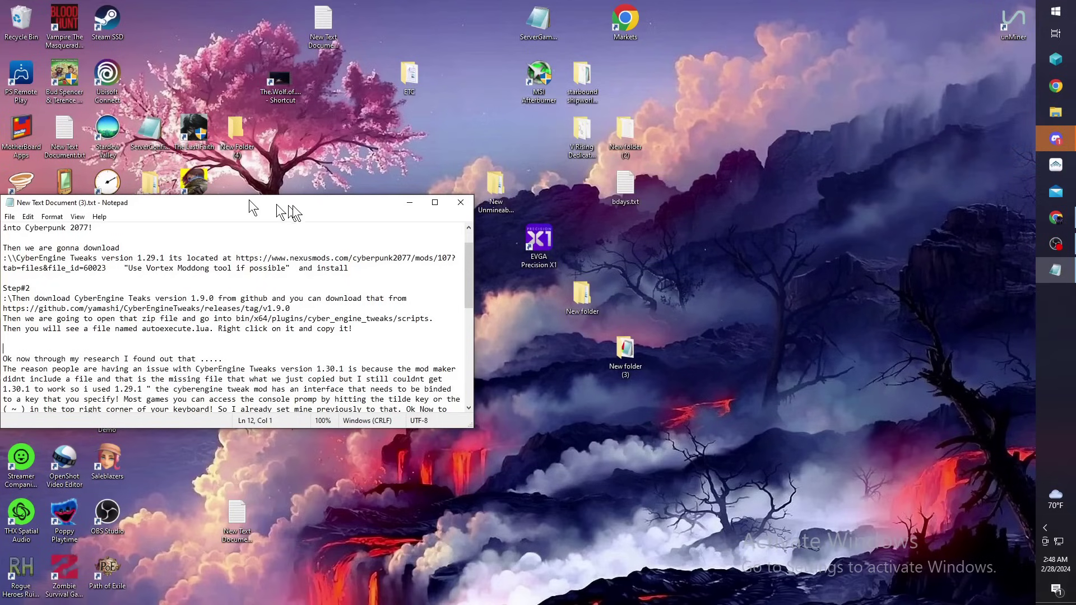
Move the notes window clear of the desktop shortcuts and launch Cyberpunk 2077
left_click_drag(291, 208, 853, 23)
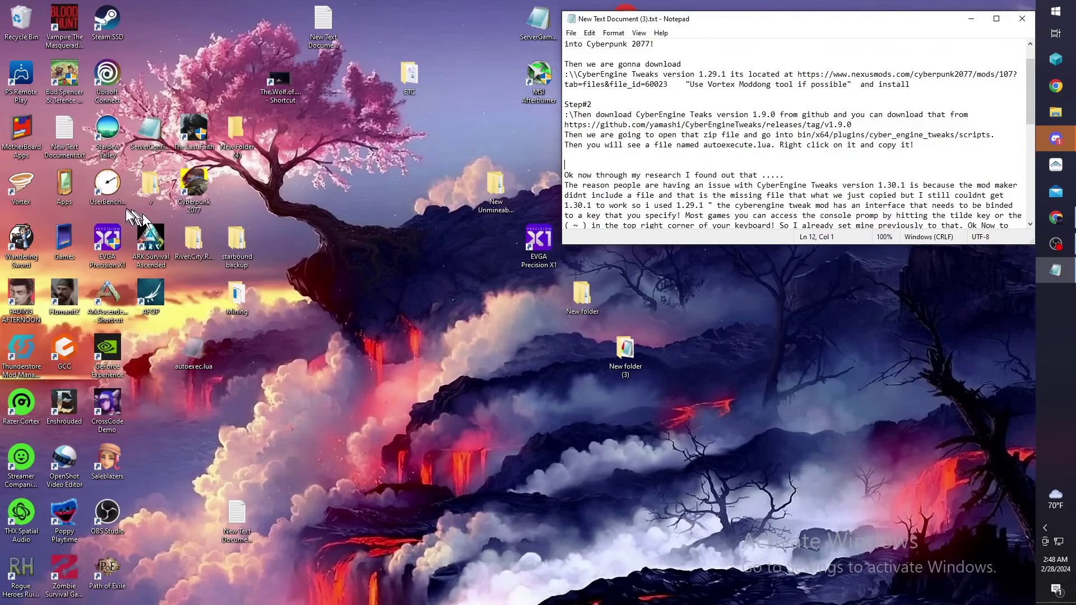
double_click(186, 199)
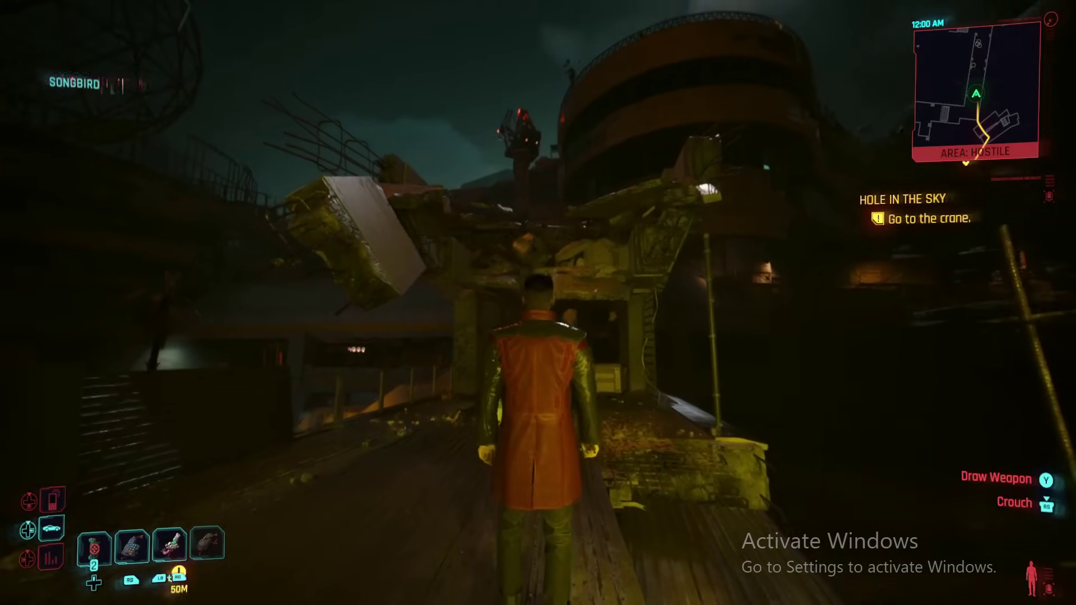
key("w")
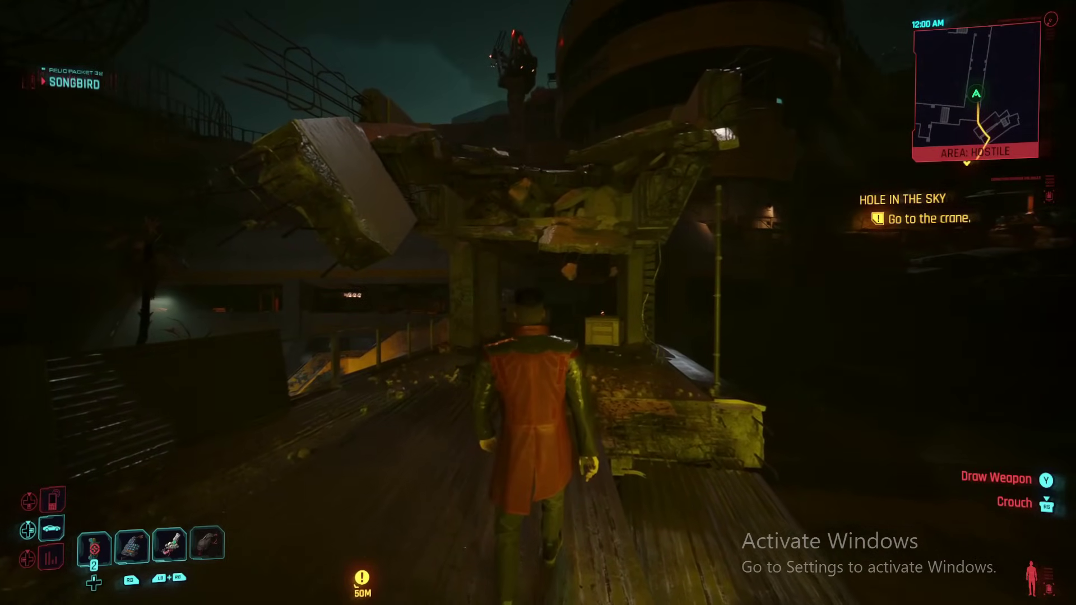
key("w")
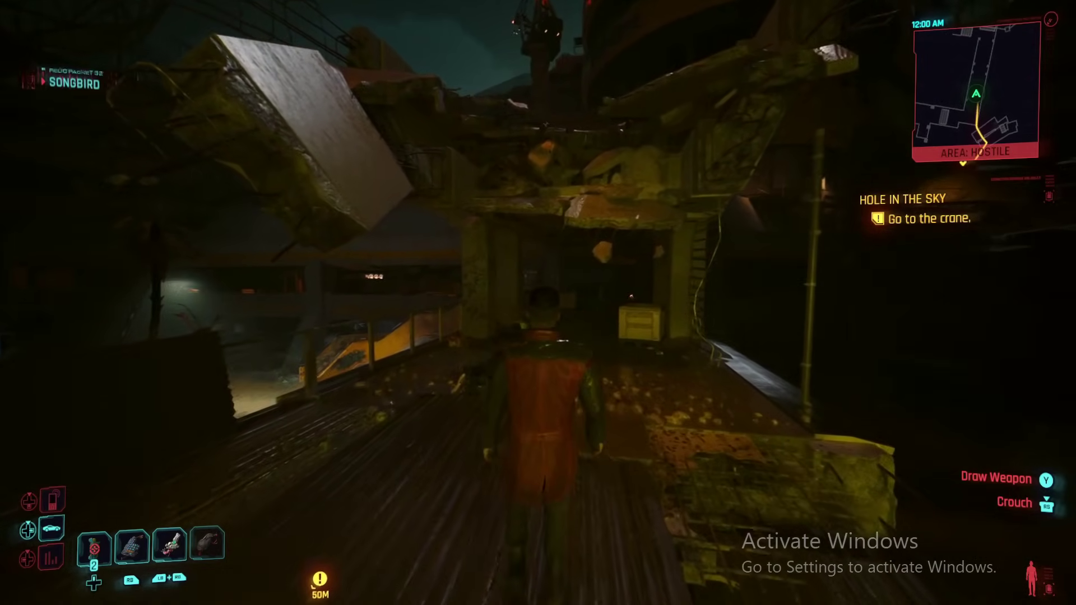
key("w")
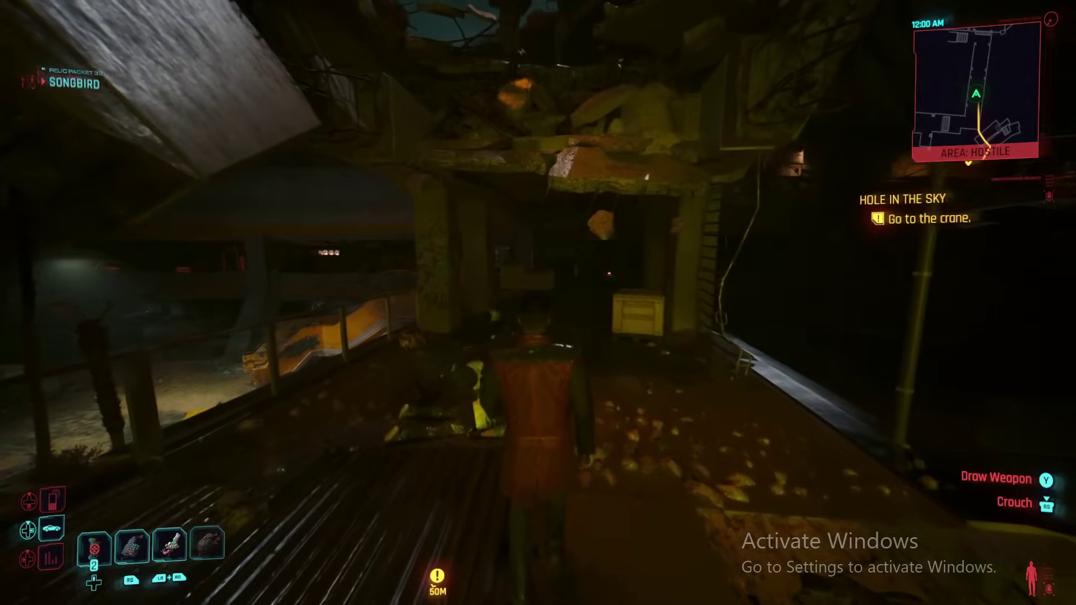
key("w")
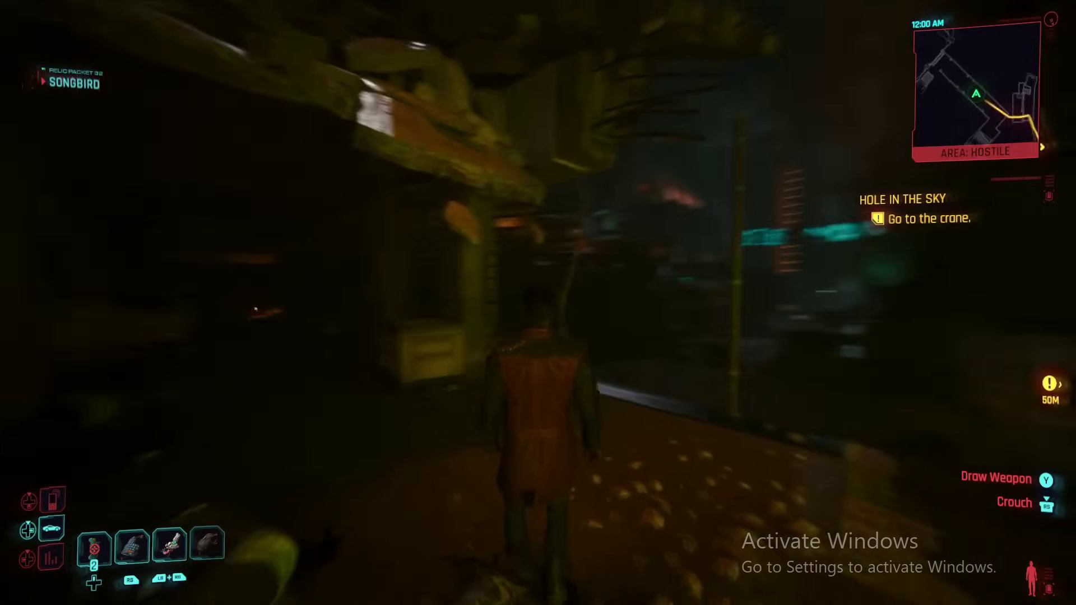
key("w")
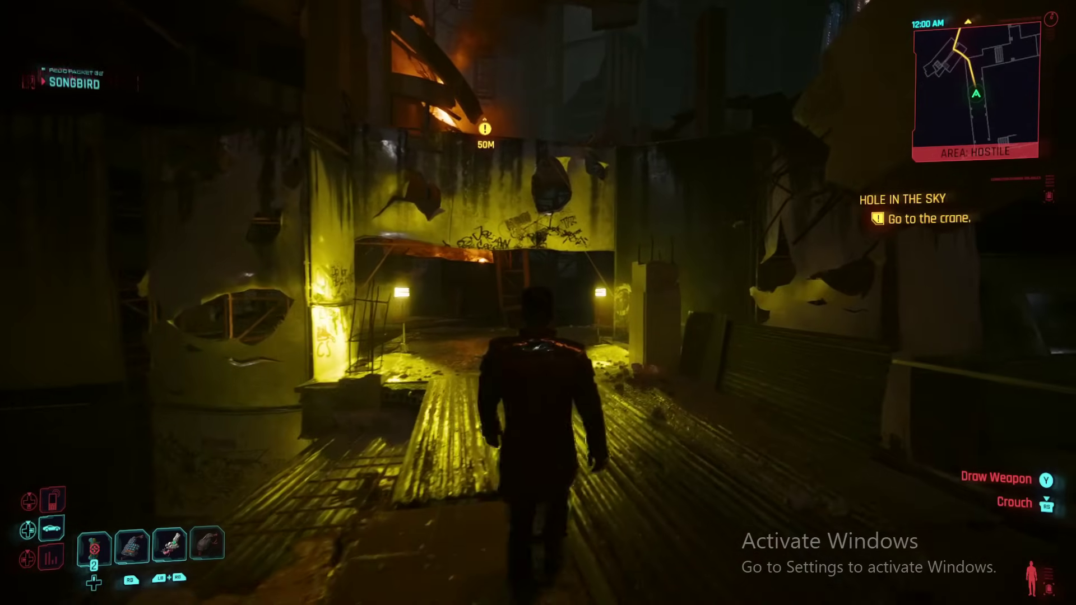
key("w")
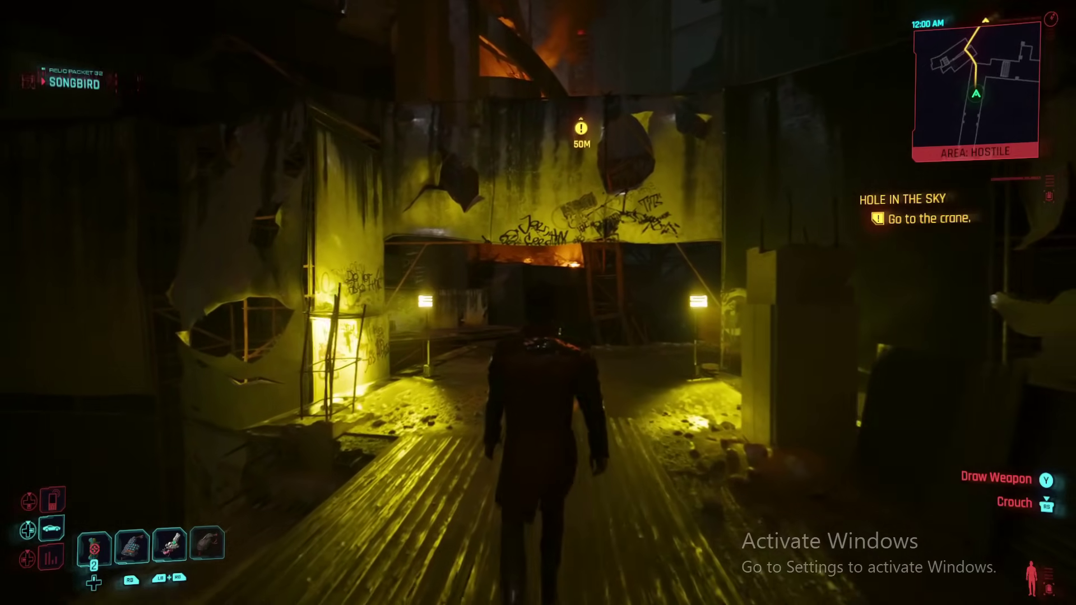
key("w")
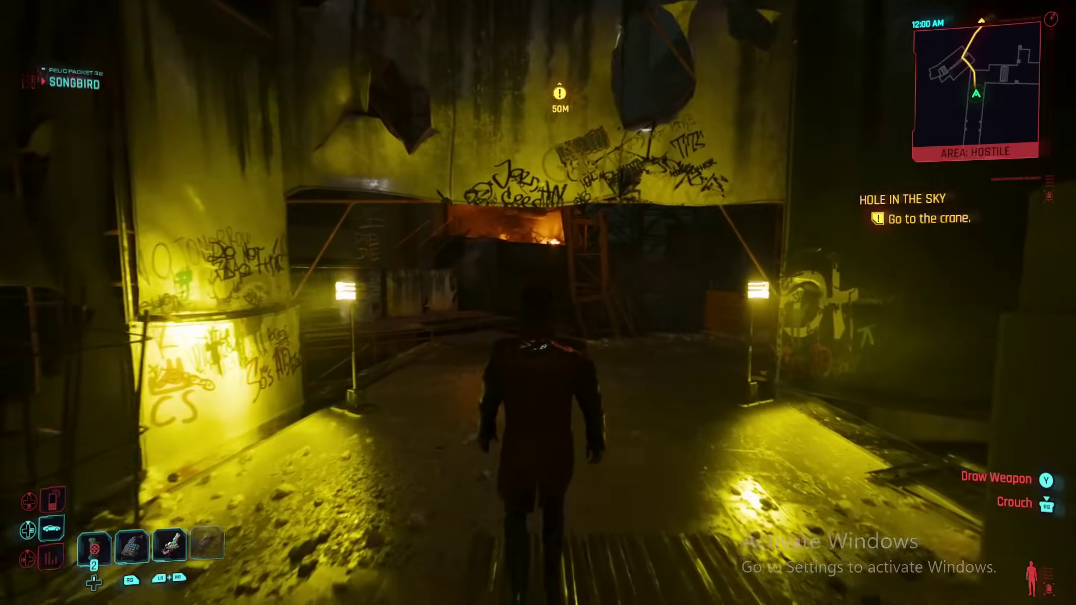
key("w")
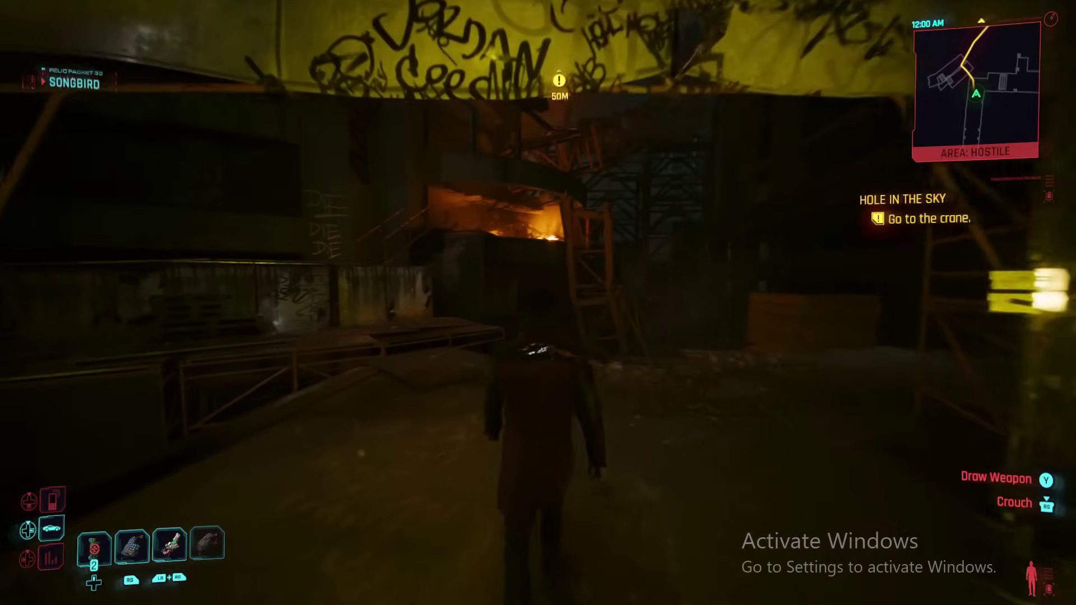
key("w")
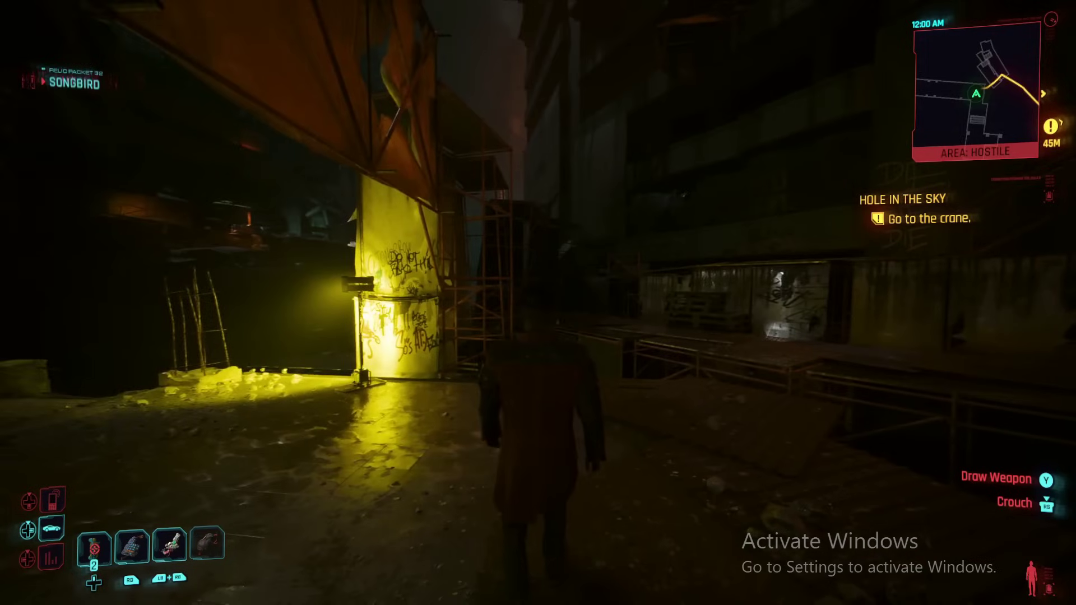
key("w")
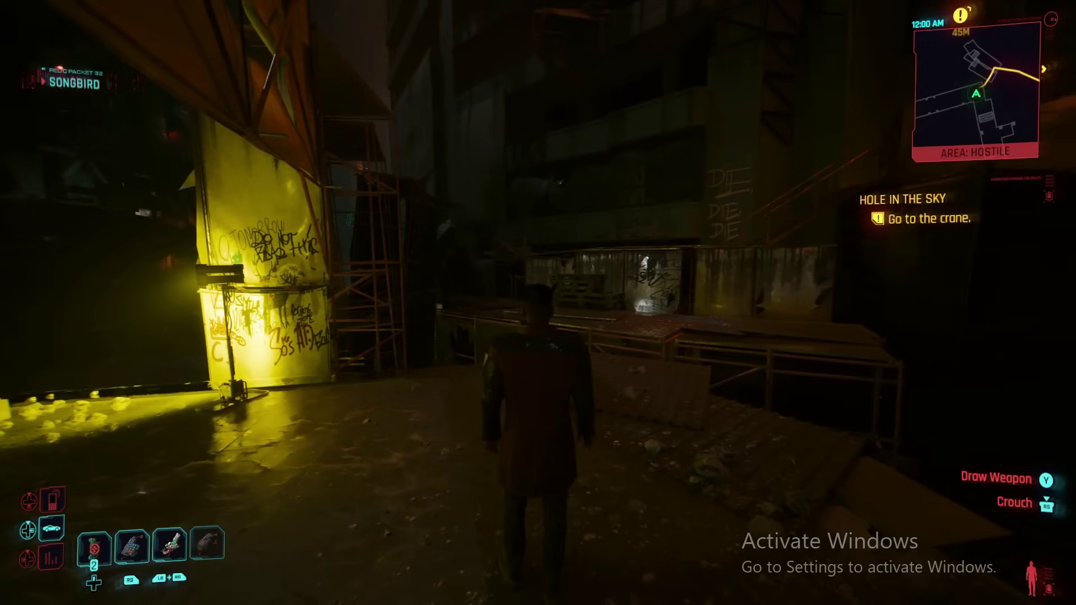